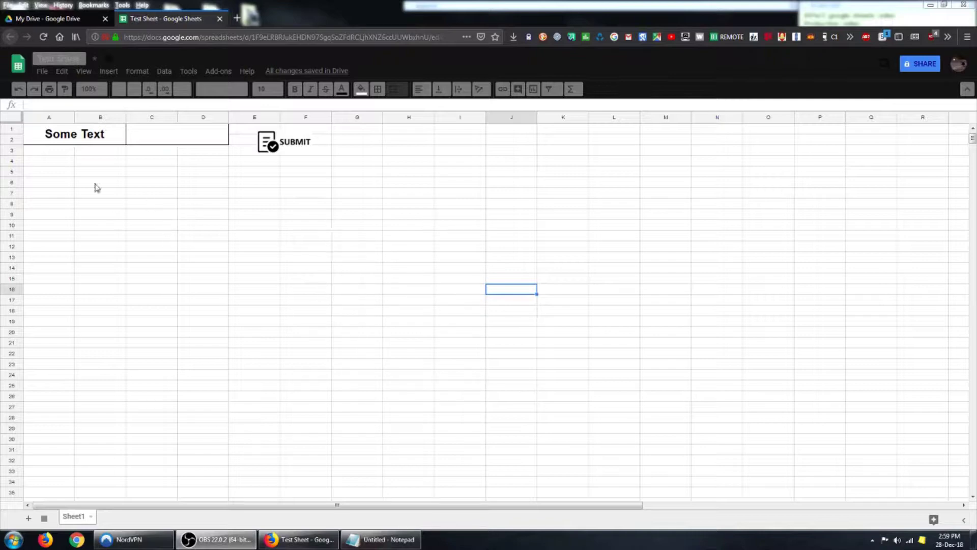
# Step: Inspect the Some Text cell A1, the empty merged cell C1 and the SUBMIT drawing
pyautogui.click(91, 138)
pyautogui.click(162, 143)
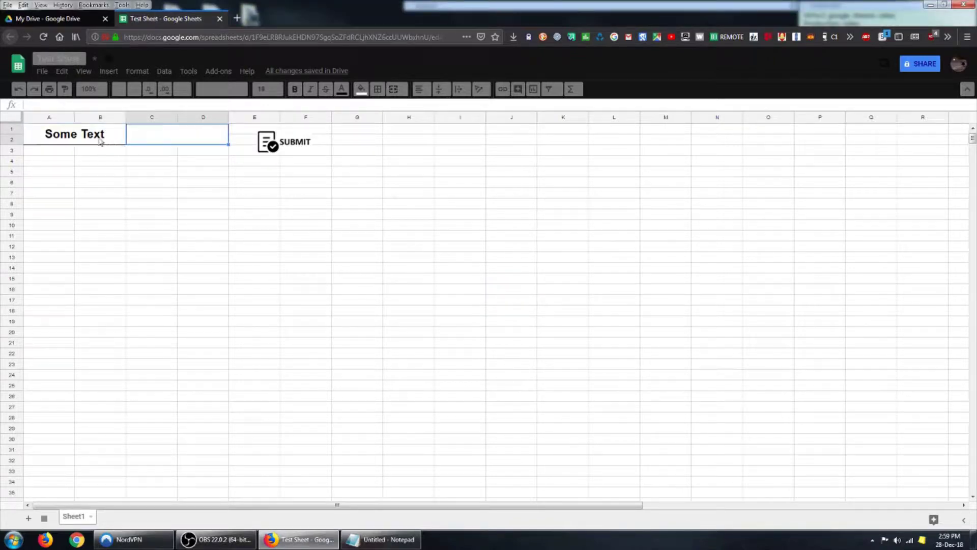
pyautogui.click(59, 137)
pyautogui.click(295, 140)
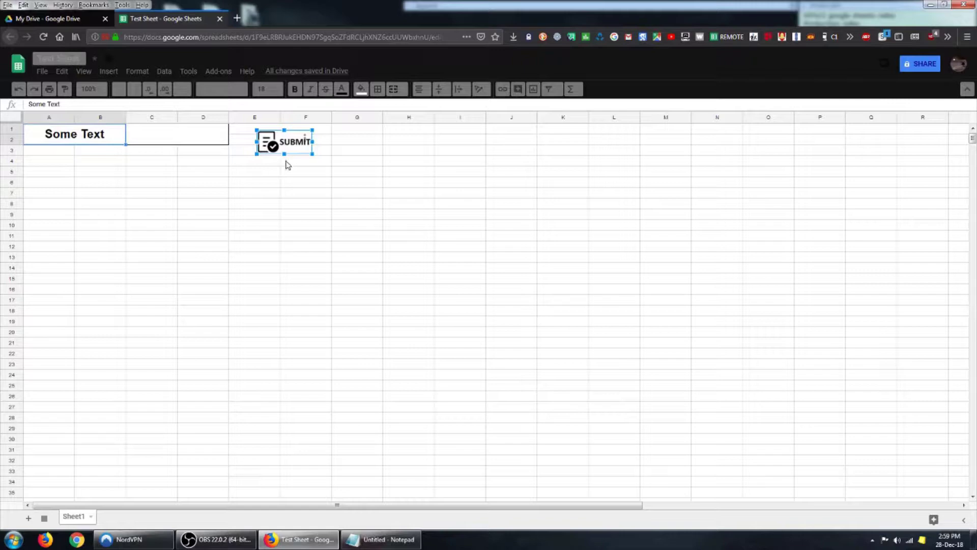
# Step: Open Assign script on the SUBMIT drawing, cancel it, then deselect the drawing at F8
pyautogui.click(306, 136)
pyautogui.click(275, 185)
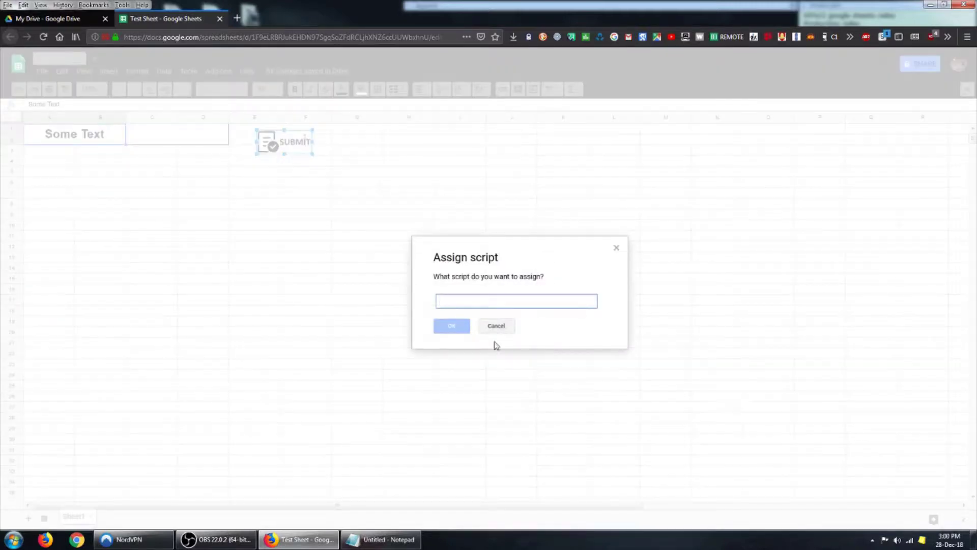
pyautogui.click(504, 328)
pyautogui.click(295, 143)
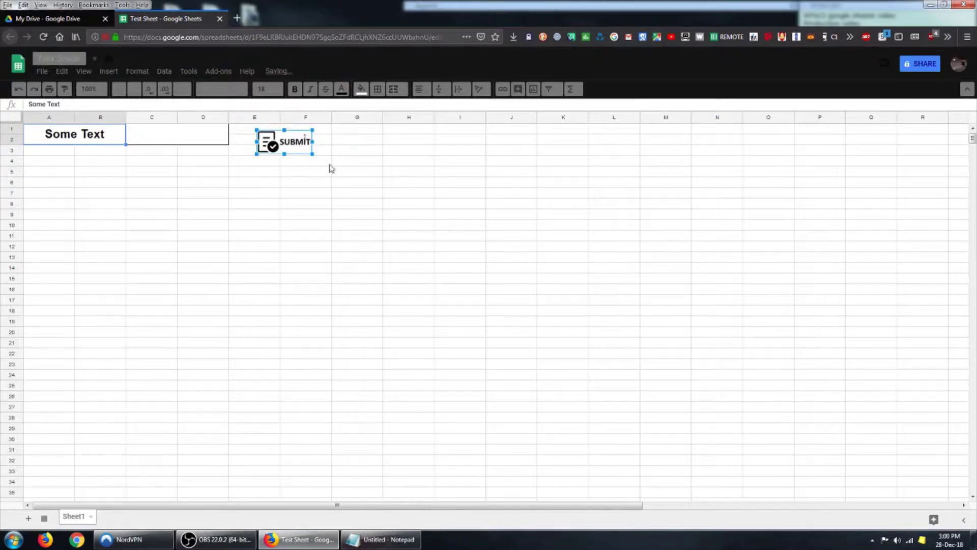
pyautogui.click(322, 202)
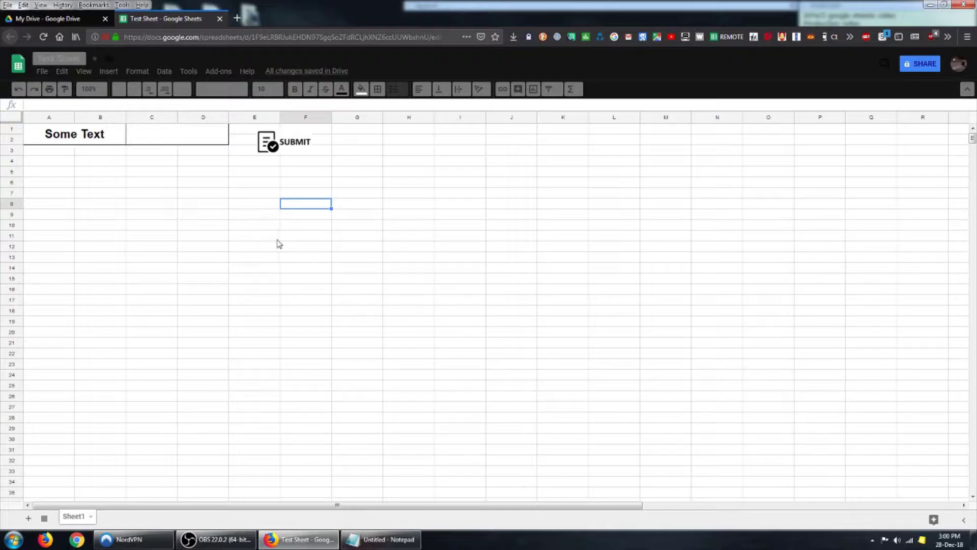
# Step: Open the Script editor and rename the untitled project to 'Test Script'
pyautogui.click(188, 71)
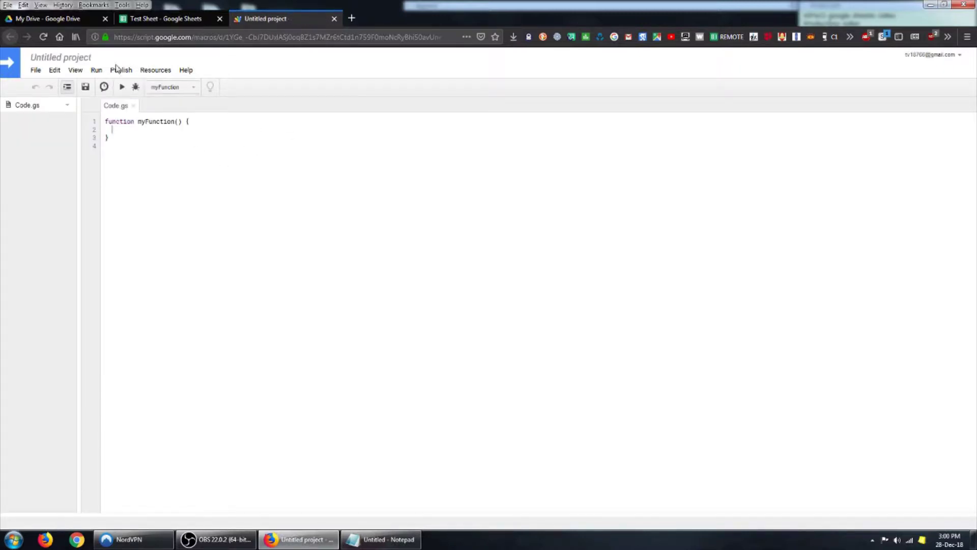
pyautogui.click(76, 59)
pyautogui.write('Script')
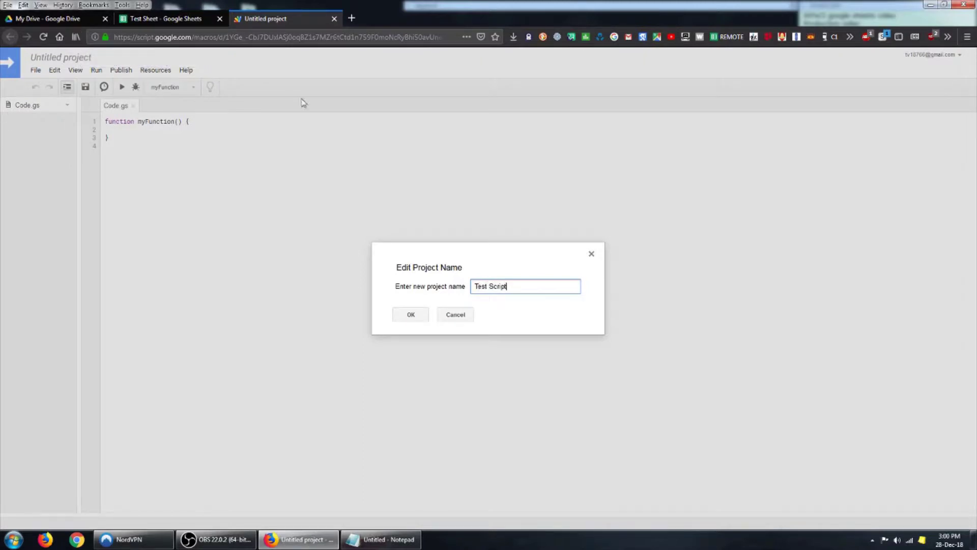
pyautogui.click(419, 315)
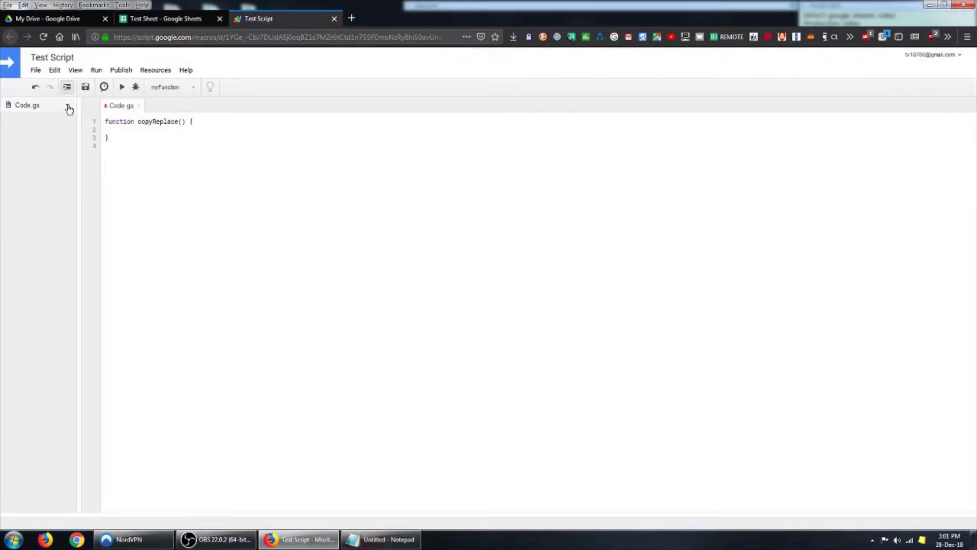
# Step: Rename the Code.gs file to 'Test Script File'
pyautogui.click(67, 105)
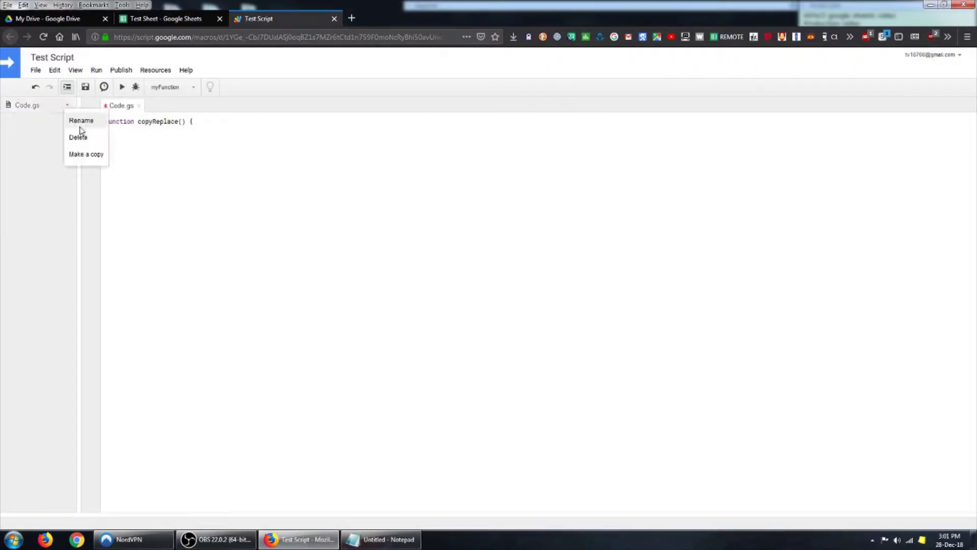
pyautogui.click(81, 127)
pyautogui.write('ript File')
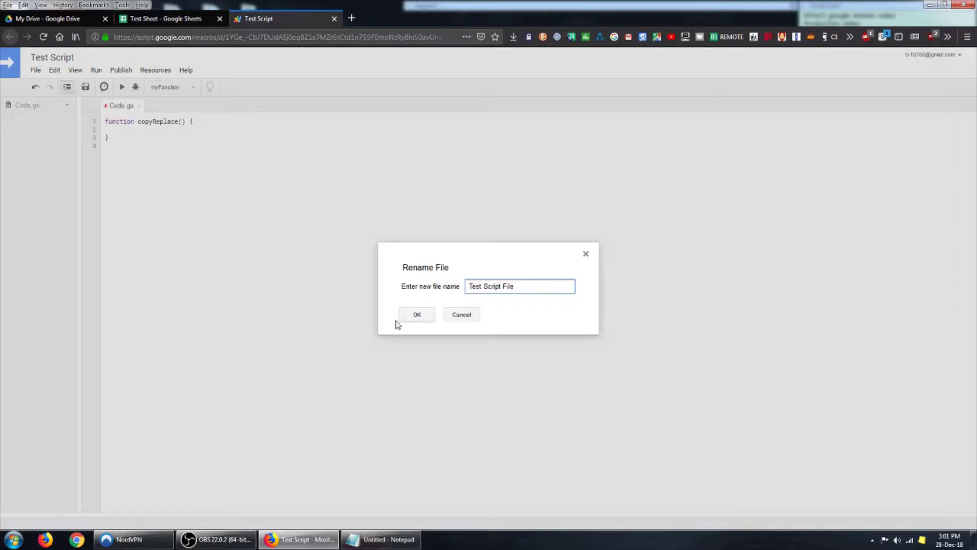
pyautogui.click(429, 316)
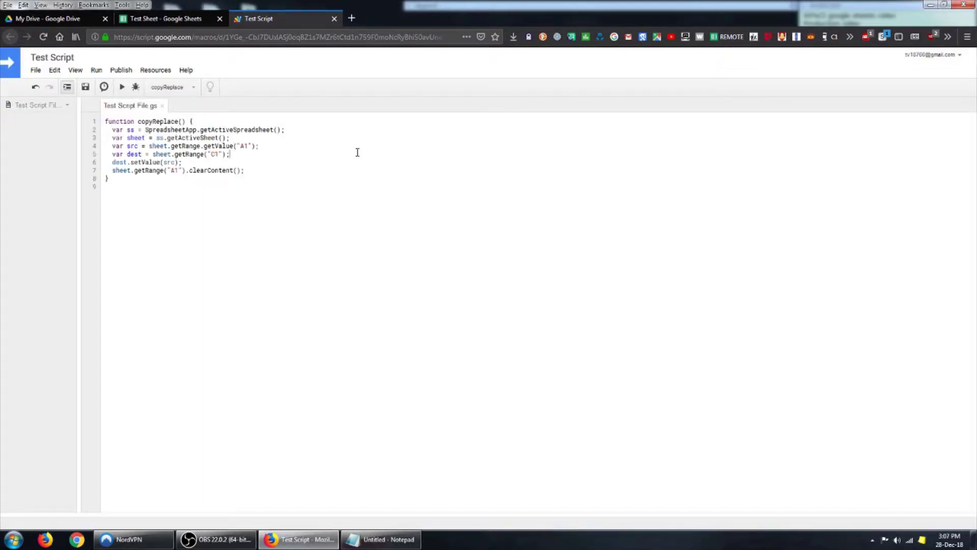
# Step: Save the copyReplace script, copy its function name and return to the spreadsheet
pyautogui.hotkey('ctrl', 's')
pyautogui.moveTo(138, 122); pyautogui.dragTo(172, 124)
pyautogui.click(170, 21)
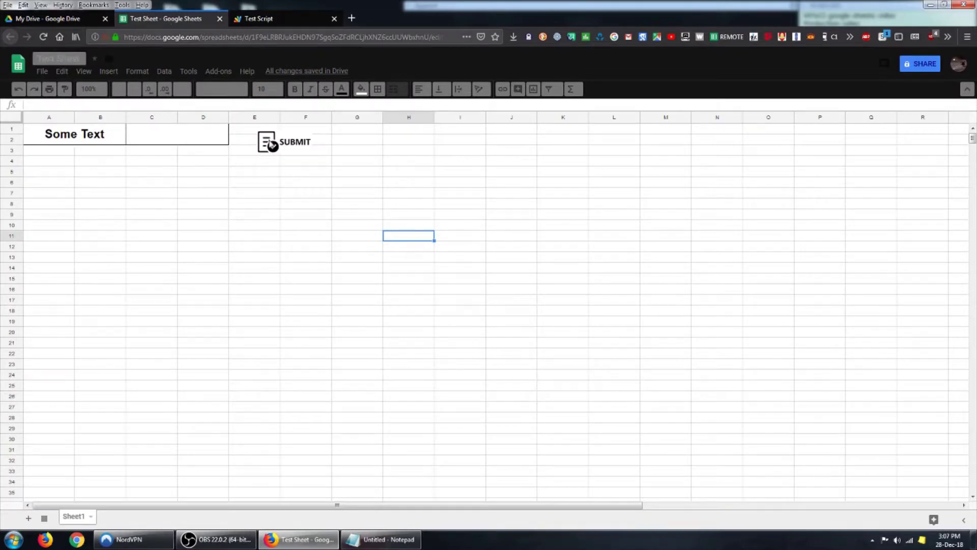
# Step: Enter copyReplace as the SUBMIT drawing's assigned script, then deselect it at cell I19
pyautogui.click(273, 147)
pyautogui.click(307, 138)
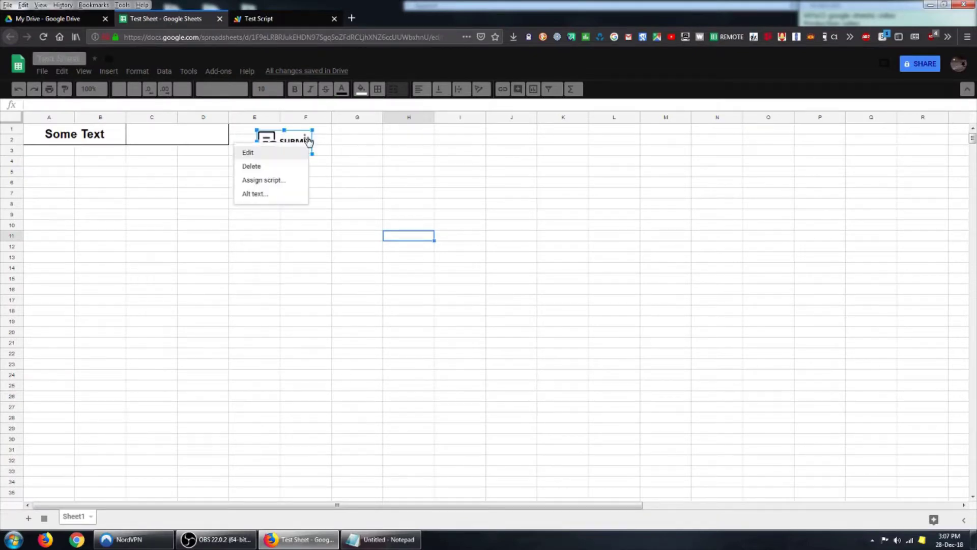
pyautogui.click(280, 184)
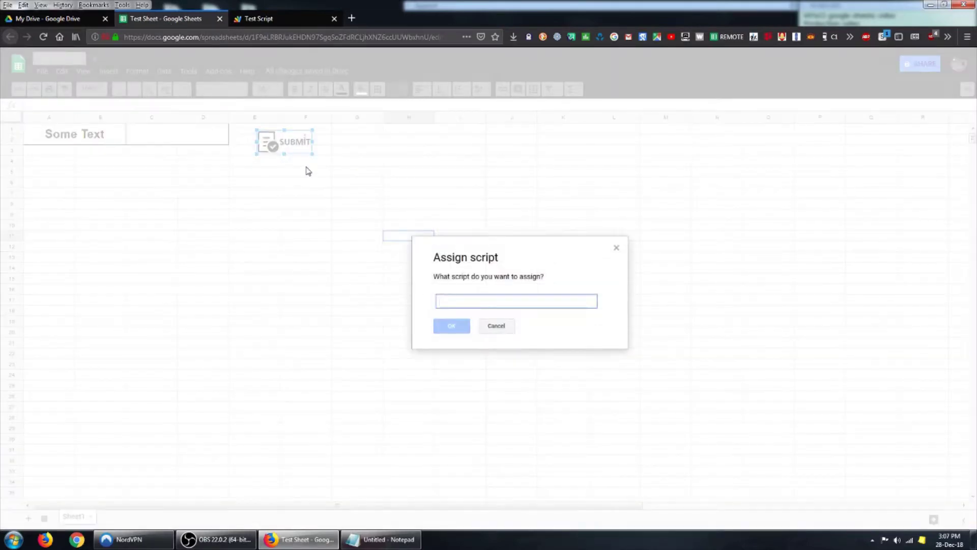
pyautogui.write('copyReplace')
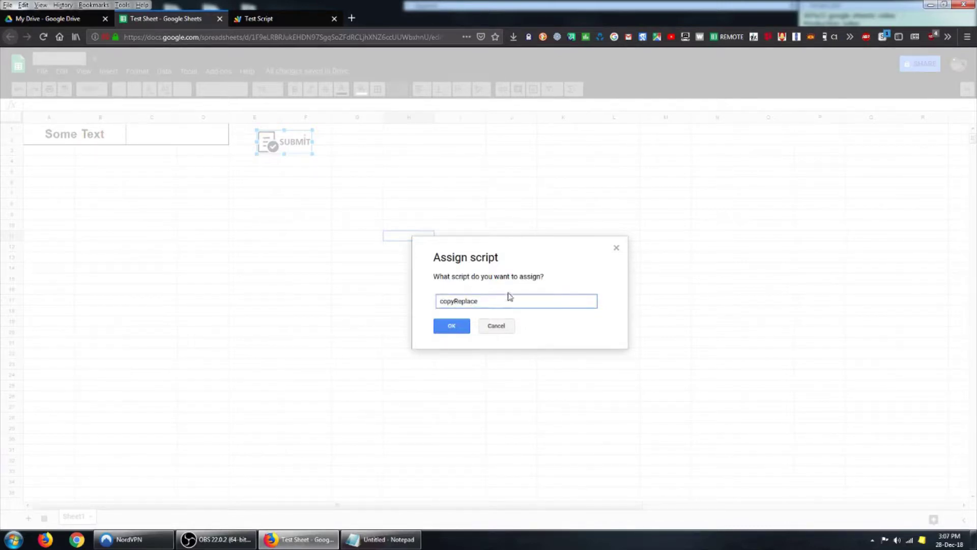
pyautogui.click(458, 329)
pyautogui.click(457, 326)
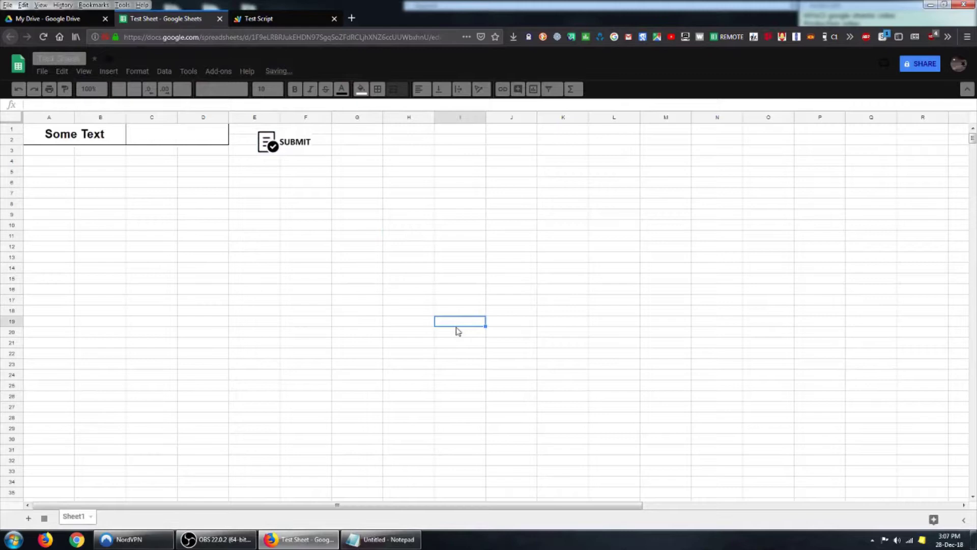
# Step: Run copyReplace from SUBMIT, continue past Authorization Required, and maximize the sign-in popup
pyautogui.click(294, 144)
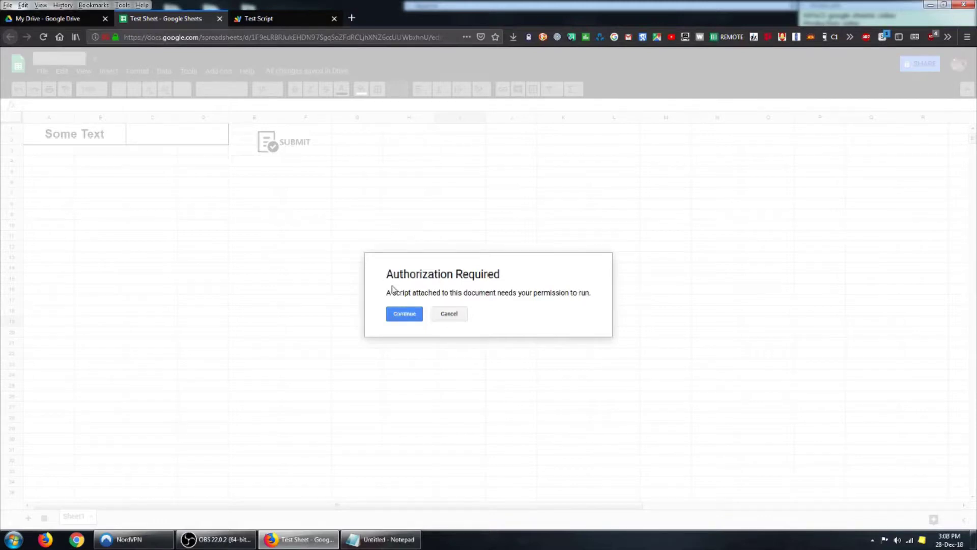
pyautogui.click(404, 314)
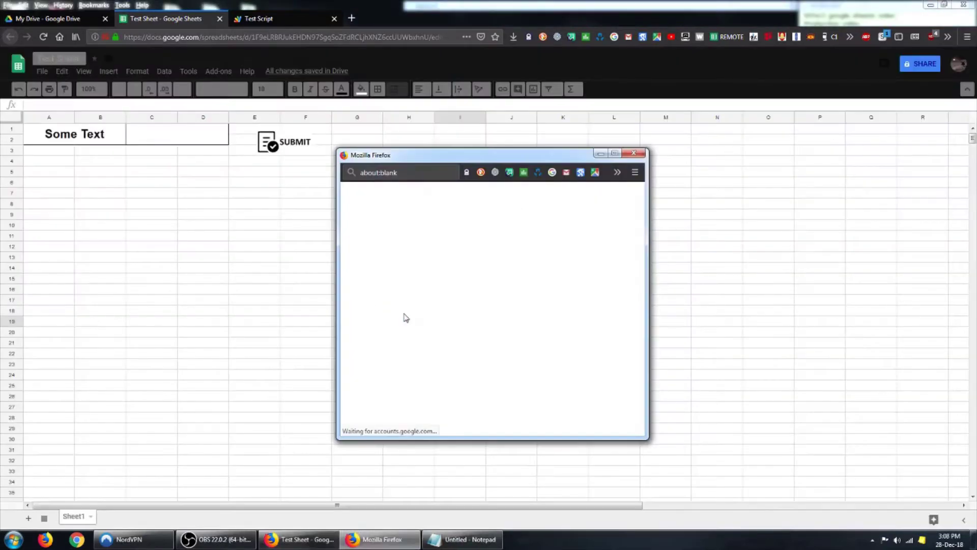
pyautogui.click(615, 153)
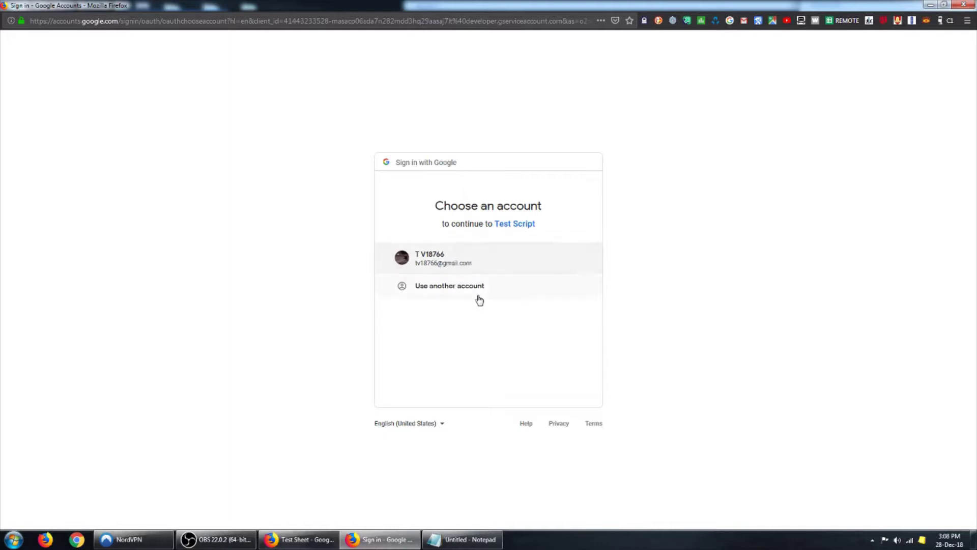
# Step: Choose the existing Google account to continue to Test Script
pyautogui.click(457, 260)
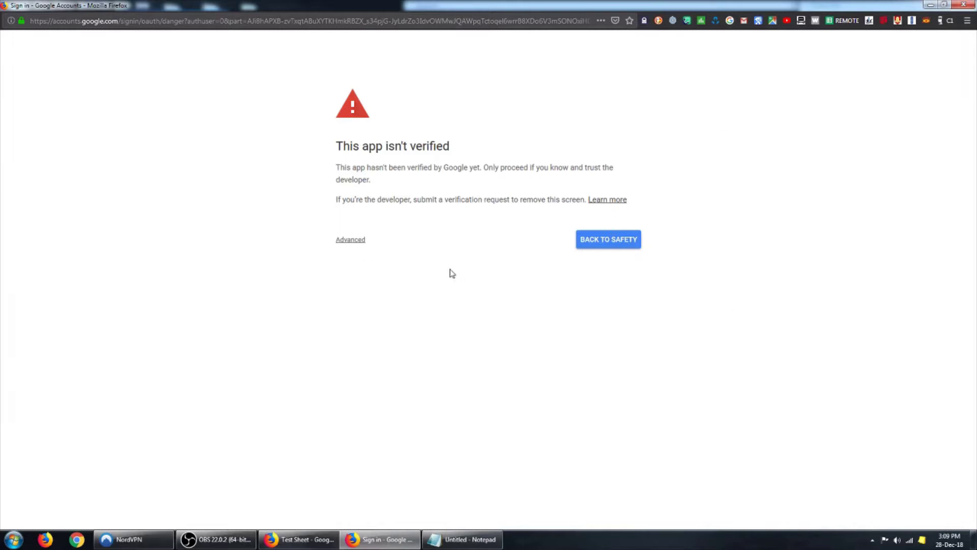
# Step: Proceed past the unverified-app warning via Advanced and allow Test Script spreadsheet access
pyautogui.click(361, 242)
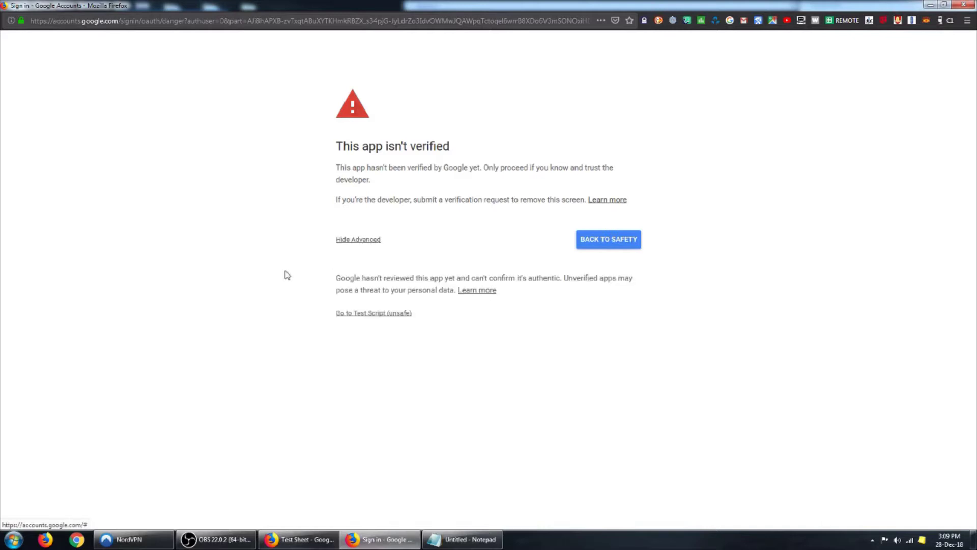
pyautogui.click(396, 314)
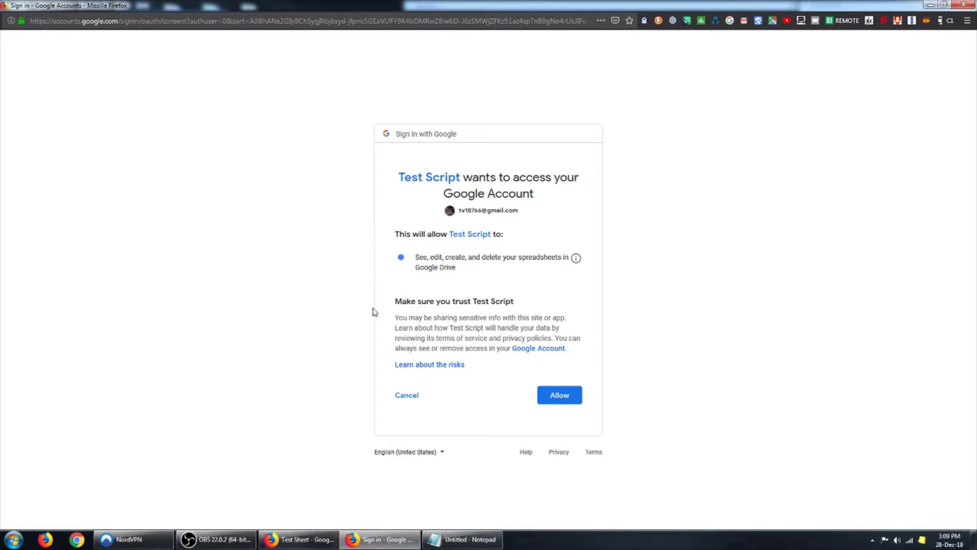
pyautogui.click(562, 405)
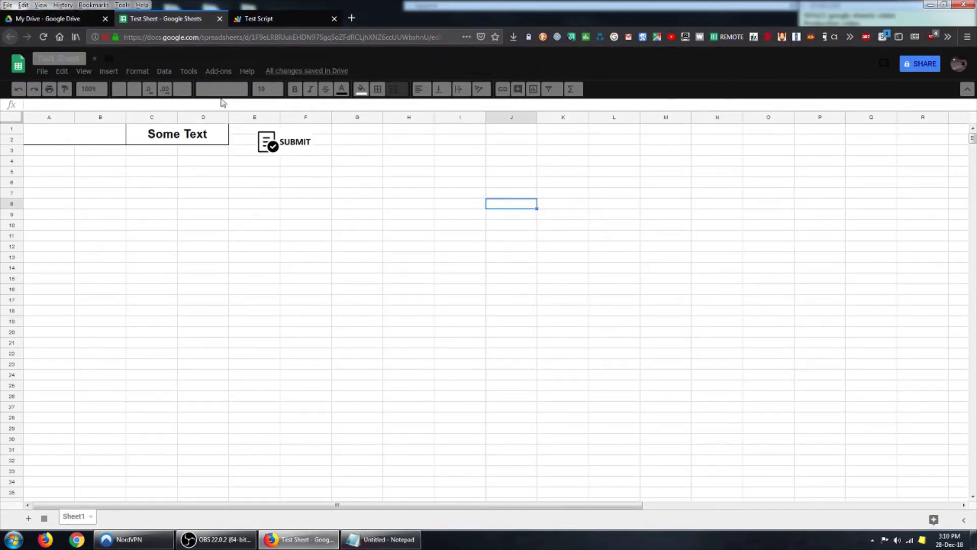
# Step: Copy Some Text from C1 back into A1 to reset the test
pyautogui.click(174, 136)
pyautogui.hotkey('ctrl', 'c')
pyautogui.press('Left')
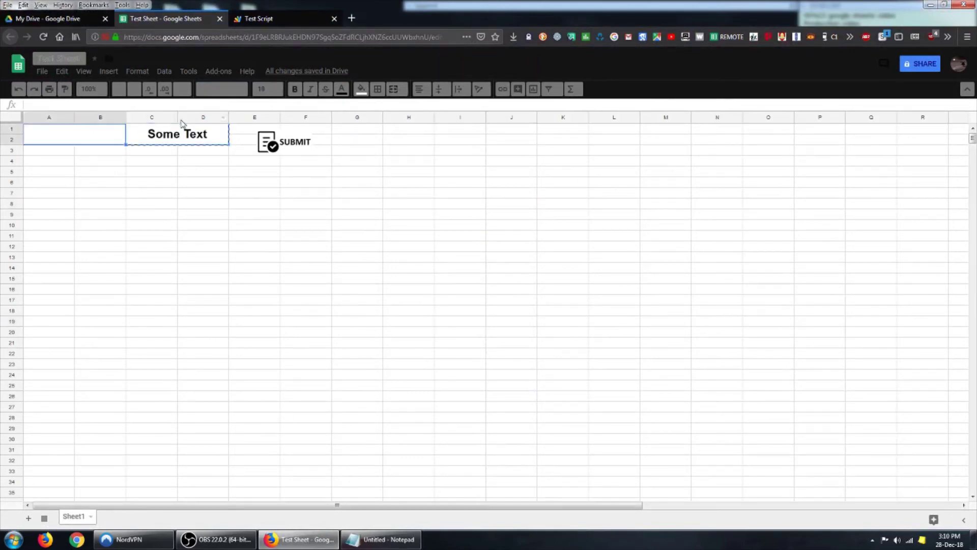
pyautogui.hotkey('ctrl', 'v')
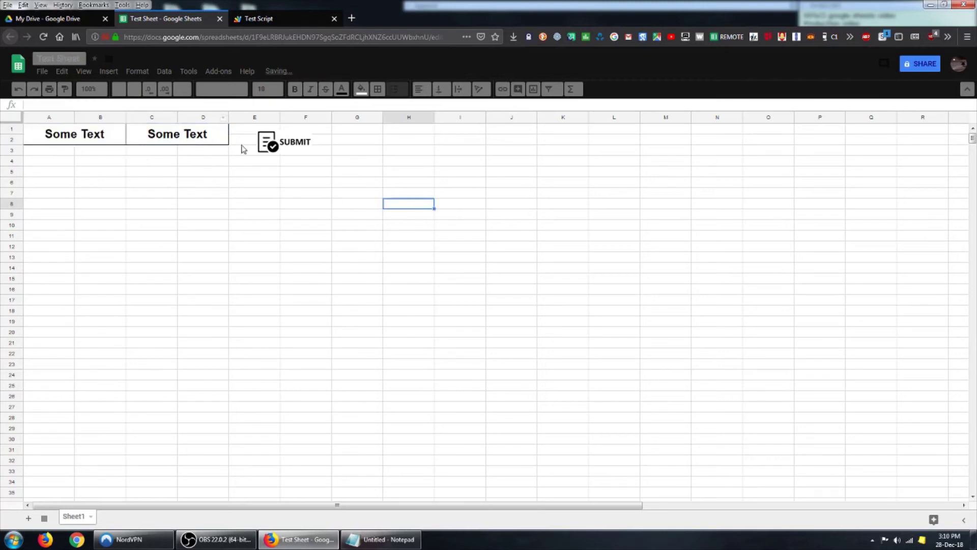
pyautogui.click(185, 137)
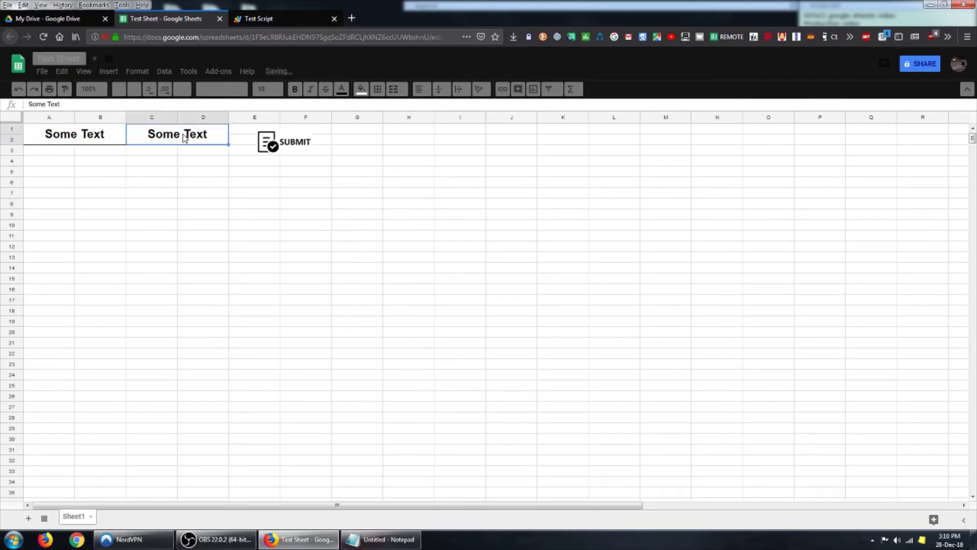
# Step: Rerun the script from the SUBMIT drawing, review the code, and return to Test Sheet
pyautogui.click(297, 148)
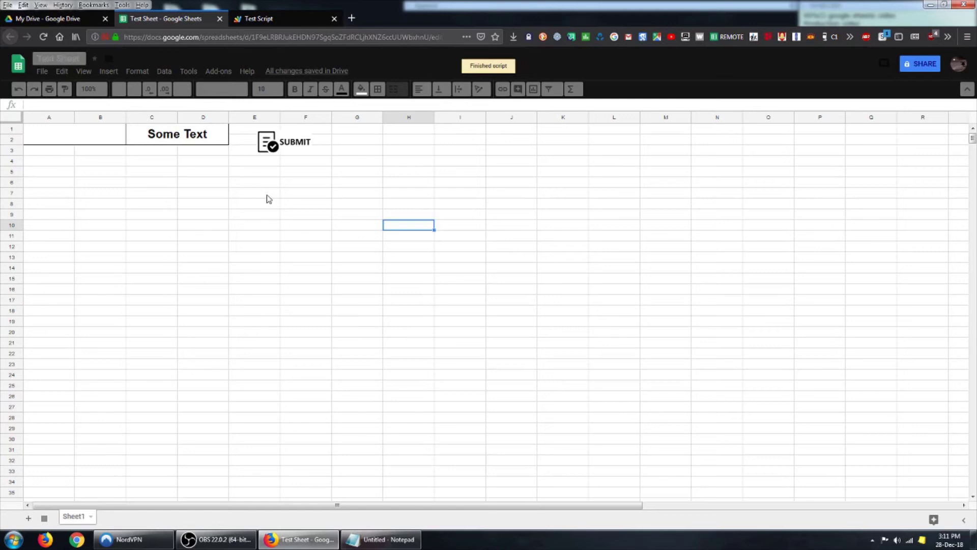
pyautogui.click(417, 176)
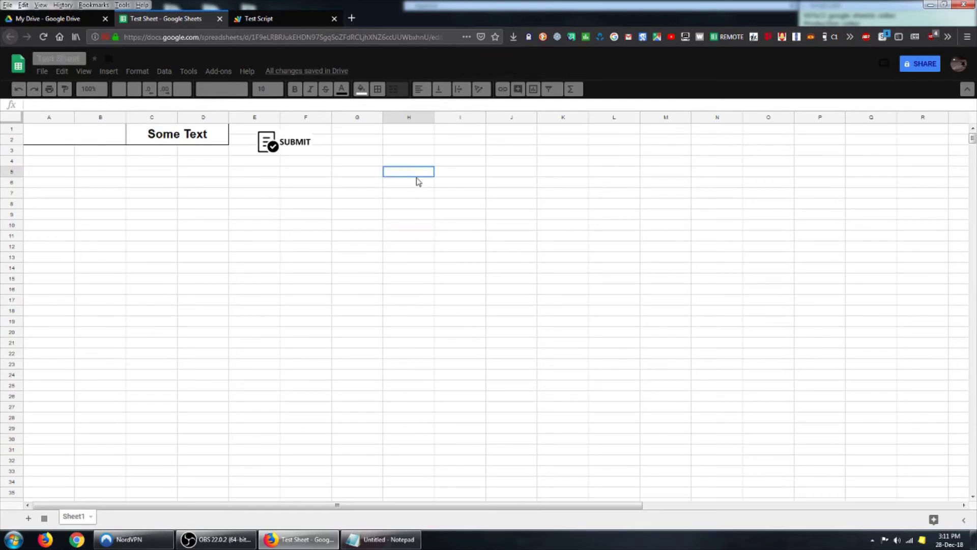
pyautogui.click(270, 18)
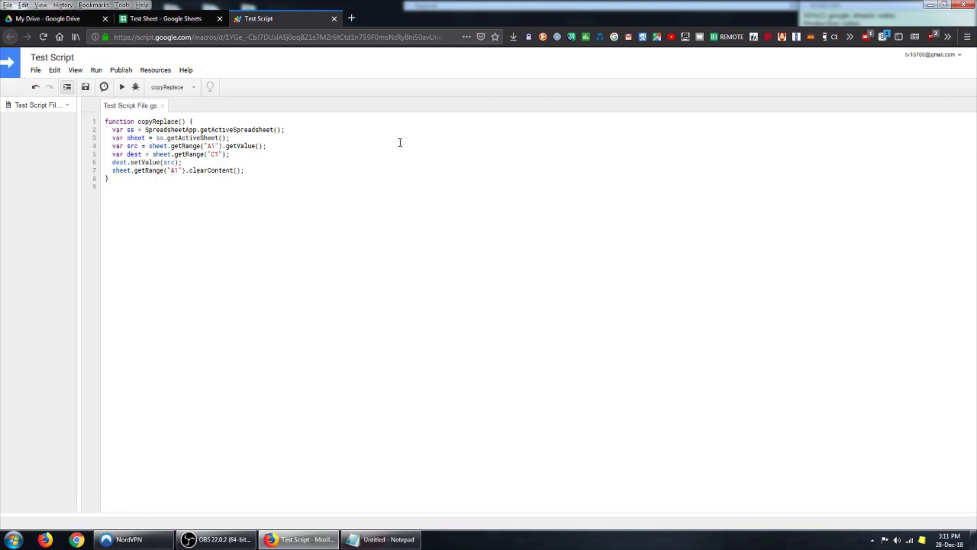
pyautogui.hotkey('ctrl', 'pageup')
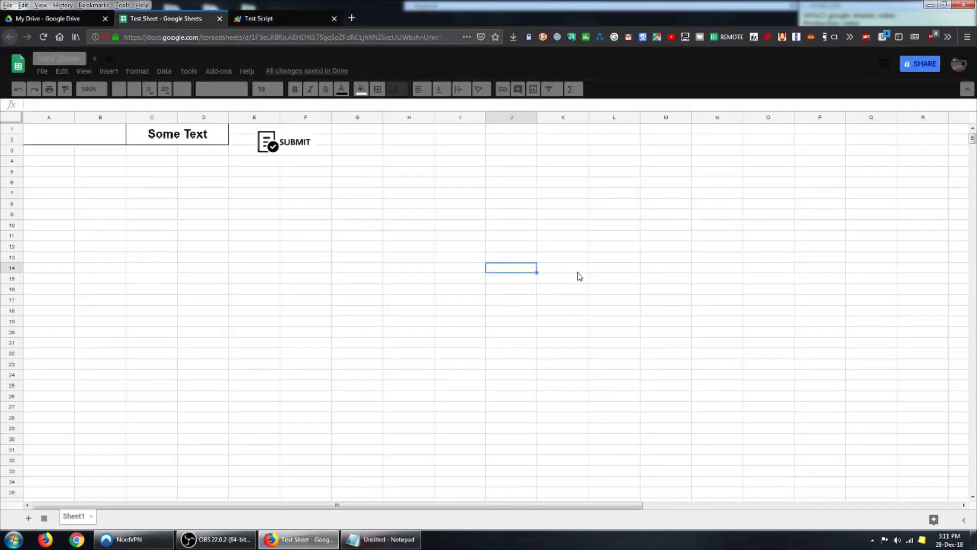